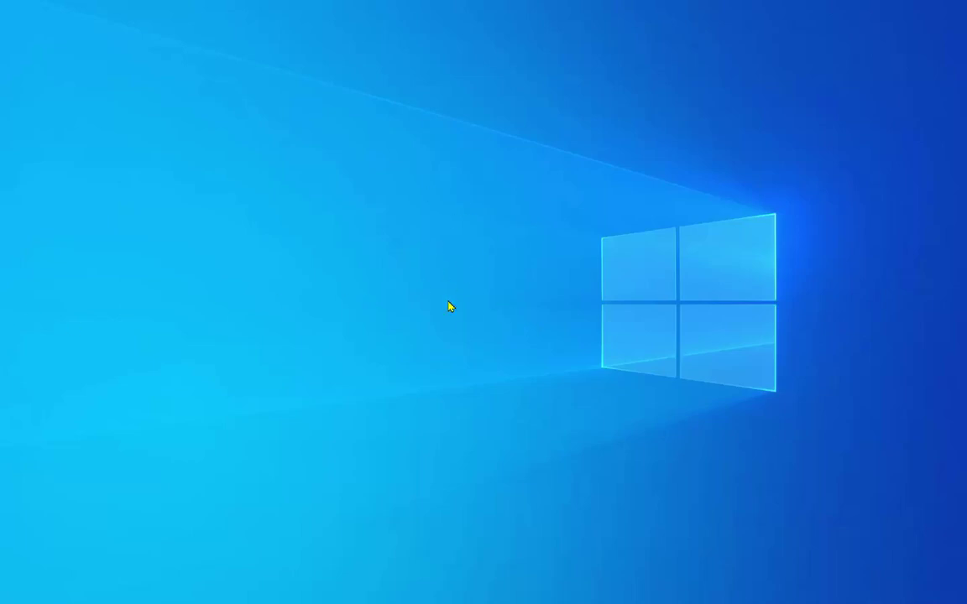
Open the Windows display settings and review the Multiple displays options
right_click(399, 288)
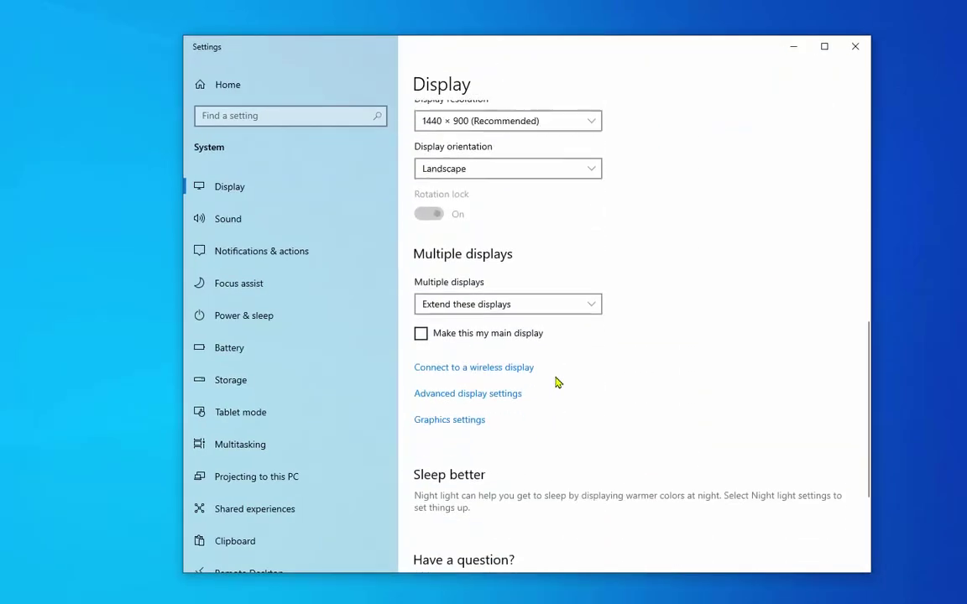
scroll(537, 381, "up", 1)
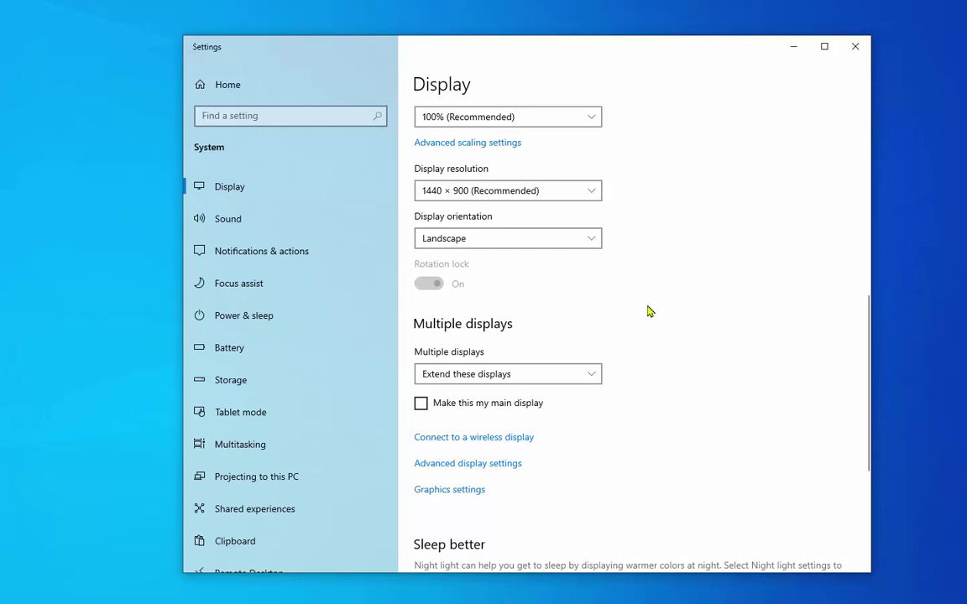
scroll(655, 389, "down", 3)
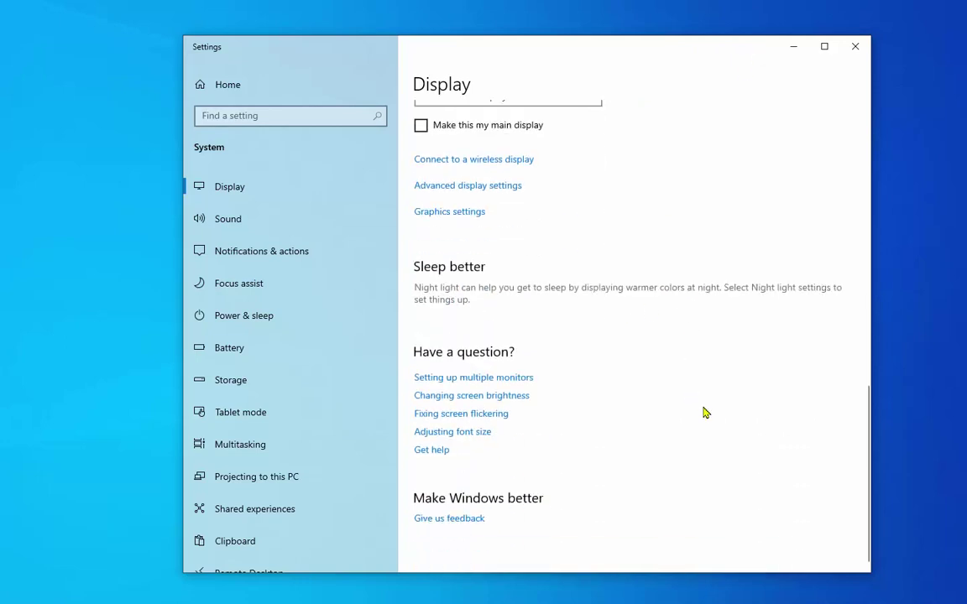
scroll(672, 378, "up", 2)
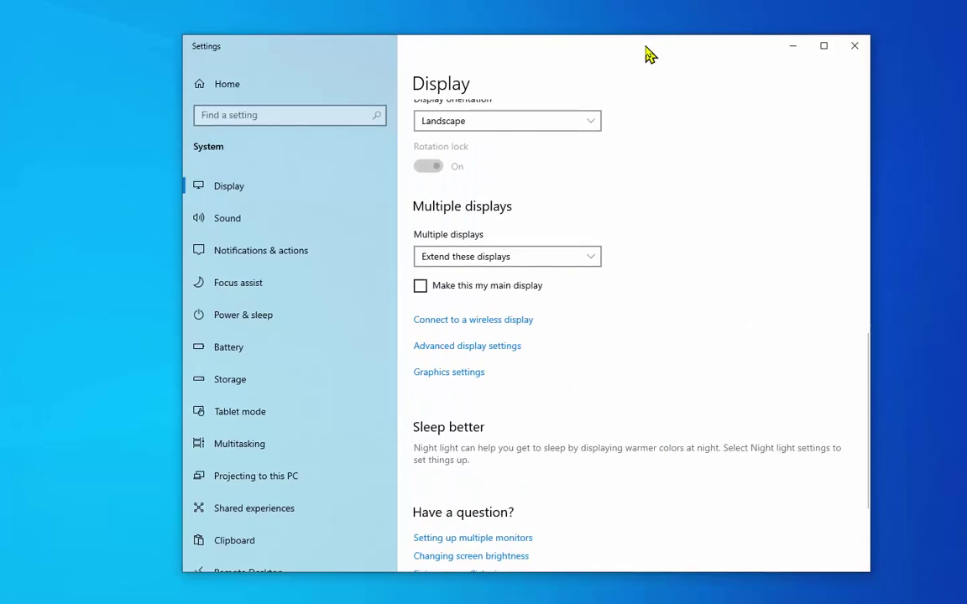
left_click_drag(648, 54, 642, 54)
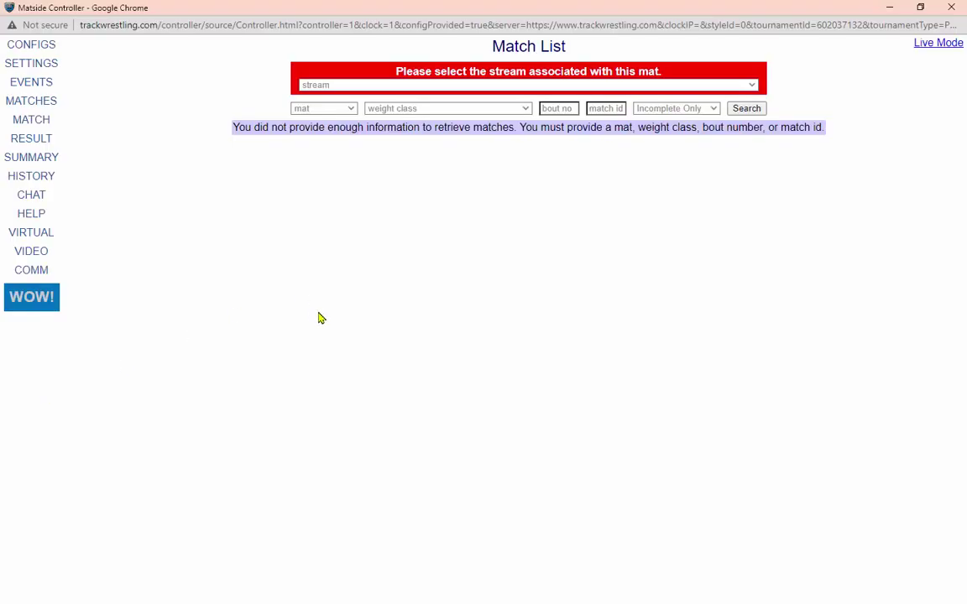
Filter the Matside Controller match list to Mat 1 and shrink its window so it floats over the desktop
left_click(302, 107)
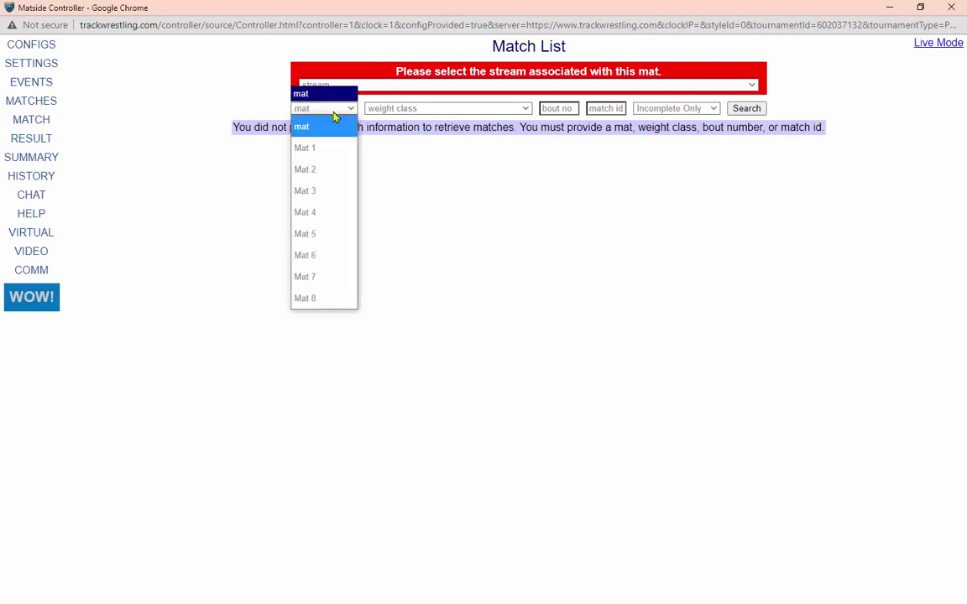
left_click(325, 150)
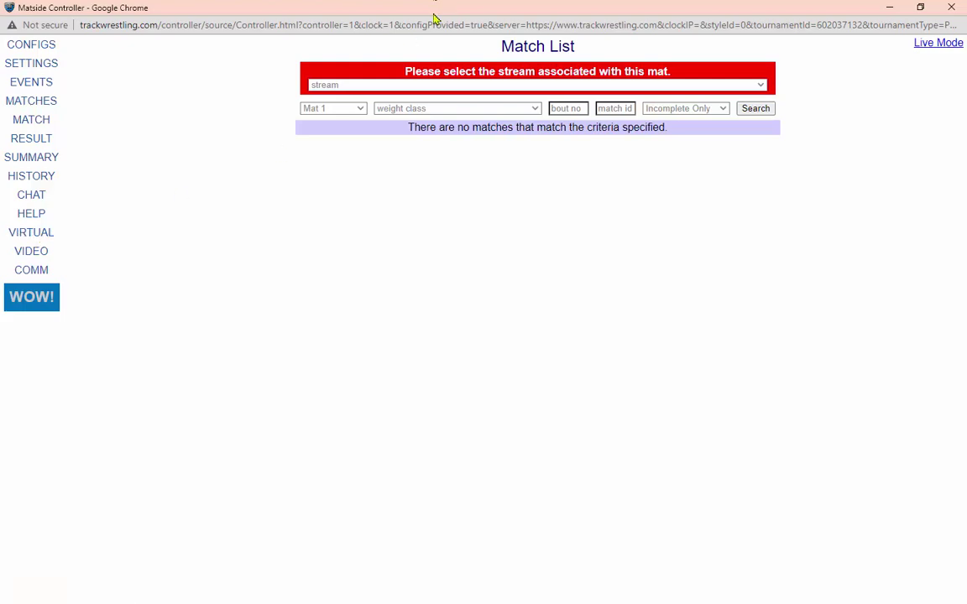
left_click_drag(430, 10, 479, 87)
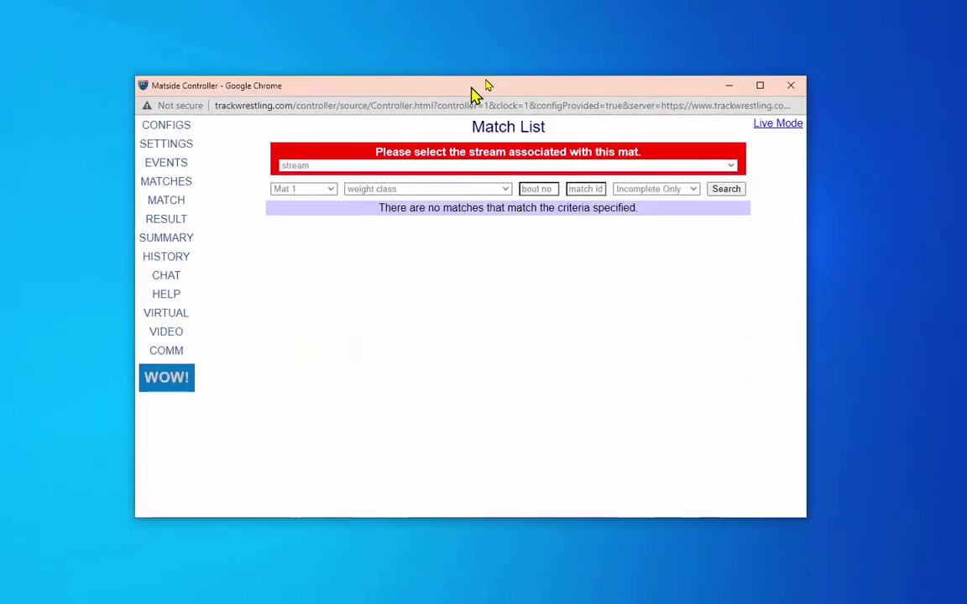
left_click_drag(479, 94, 504, 45)
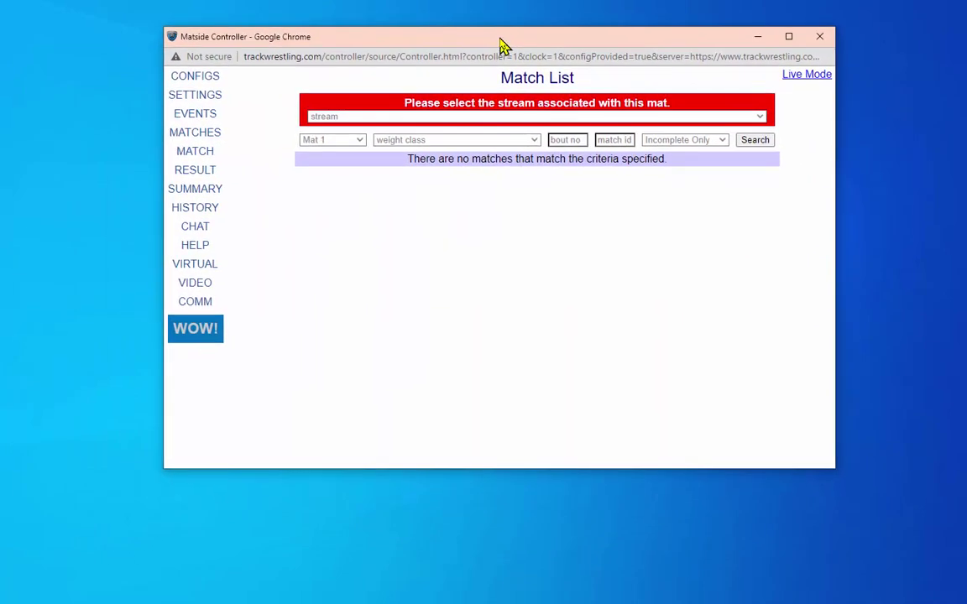
Open the virtual clock in its own window and display it with the Folkstyle layout
left_click(188, 266)
left_click_drag(366, 78, 491, 55)
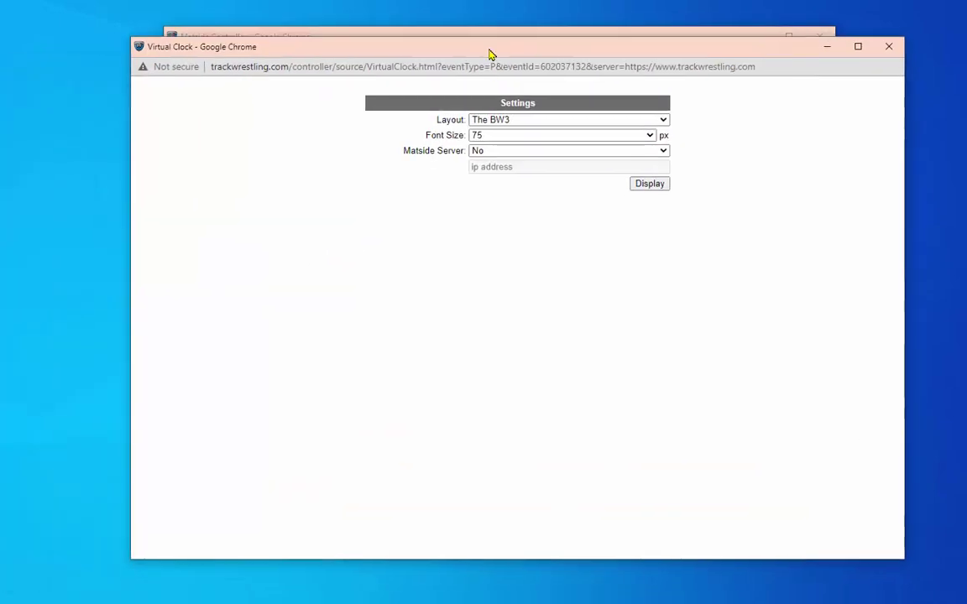
left_click(541, 122)
left_click(563, 138)
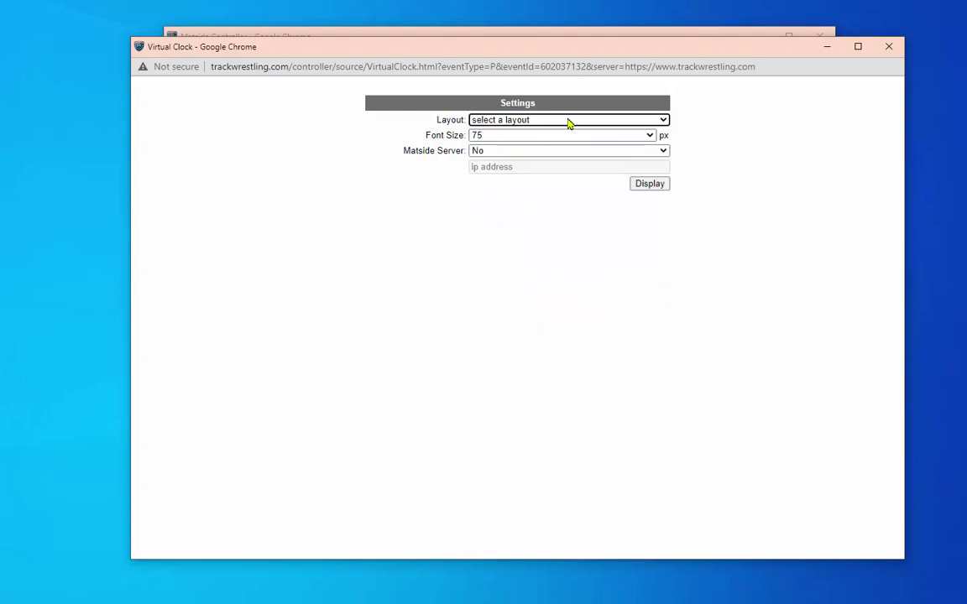
left_click(570, 121)
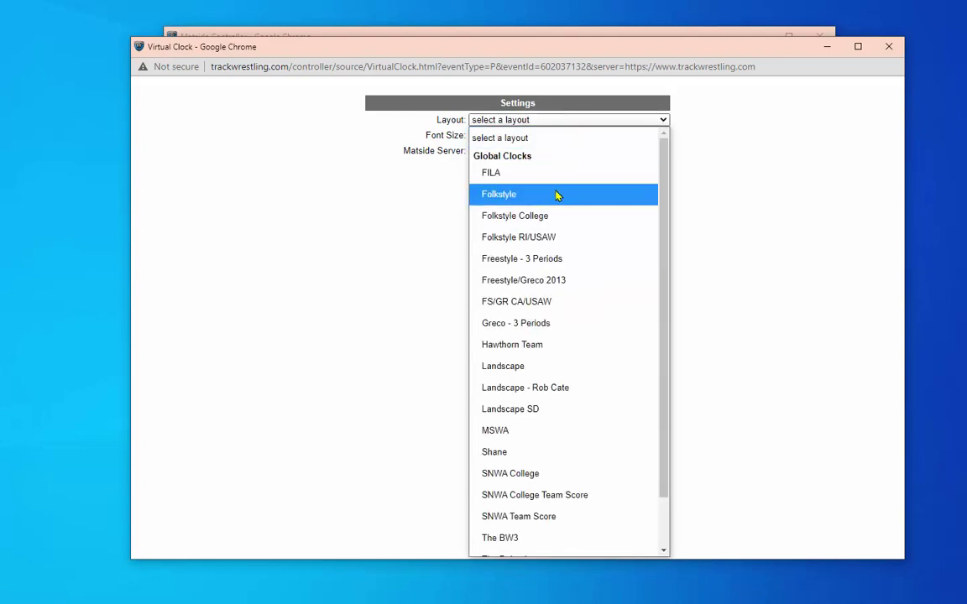
left_click(557, 195)
left_click(635, 185)
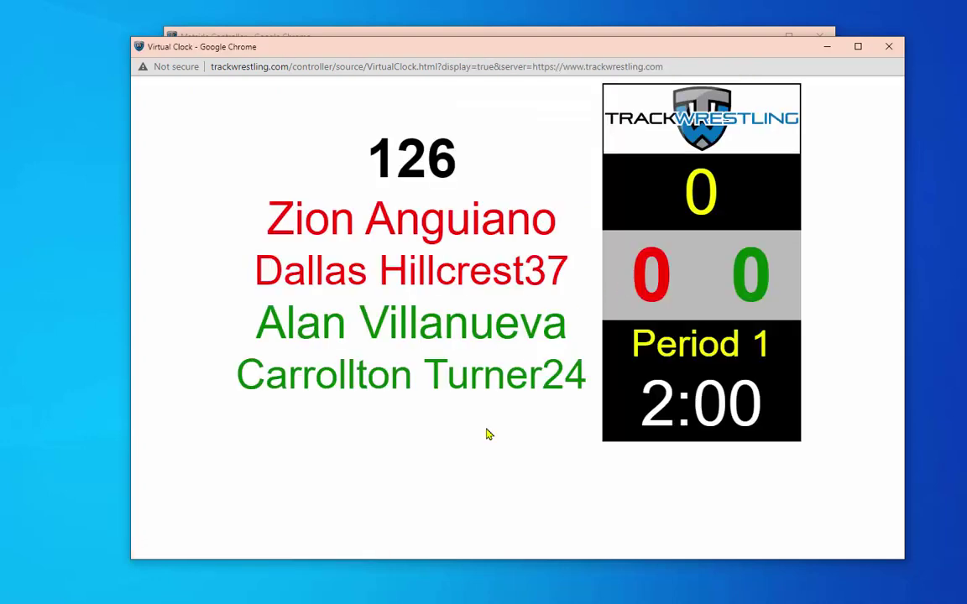
Return to the virtual clock settings and display the clock with the Landscape layout
right_click(487, 159)
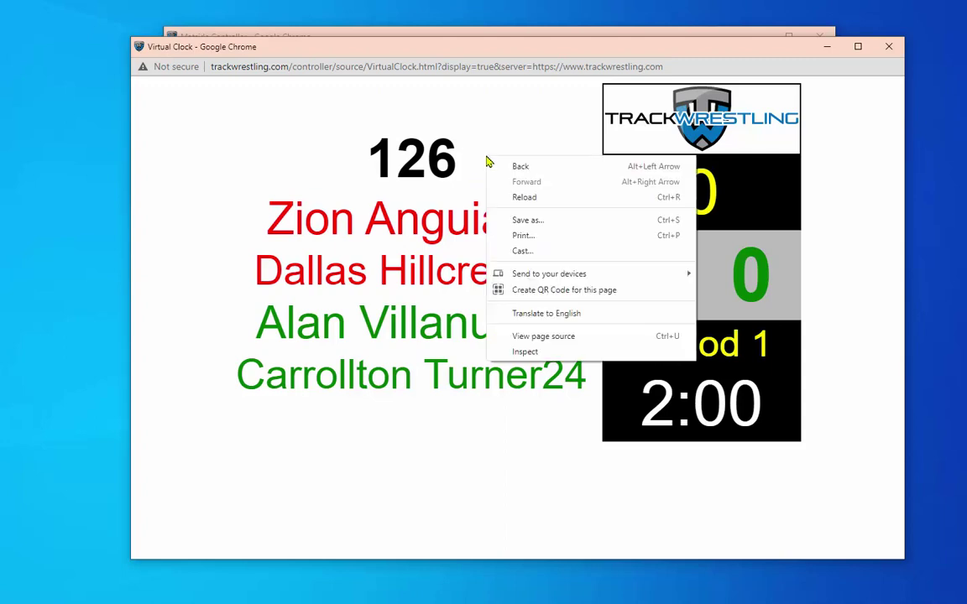
left_click(518, 170)
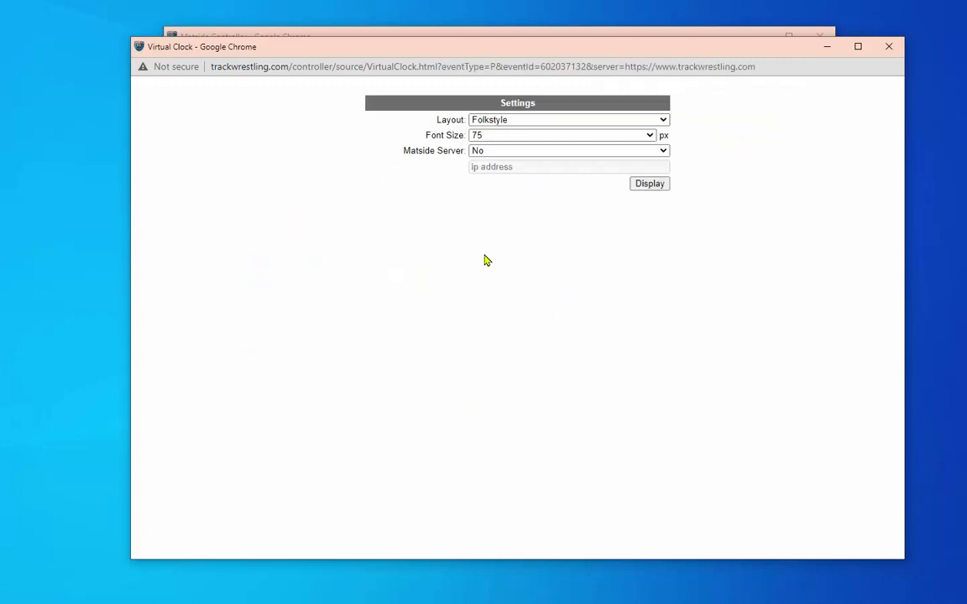
left_click(537, 124)
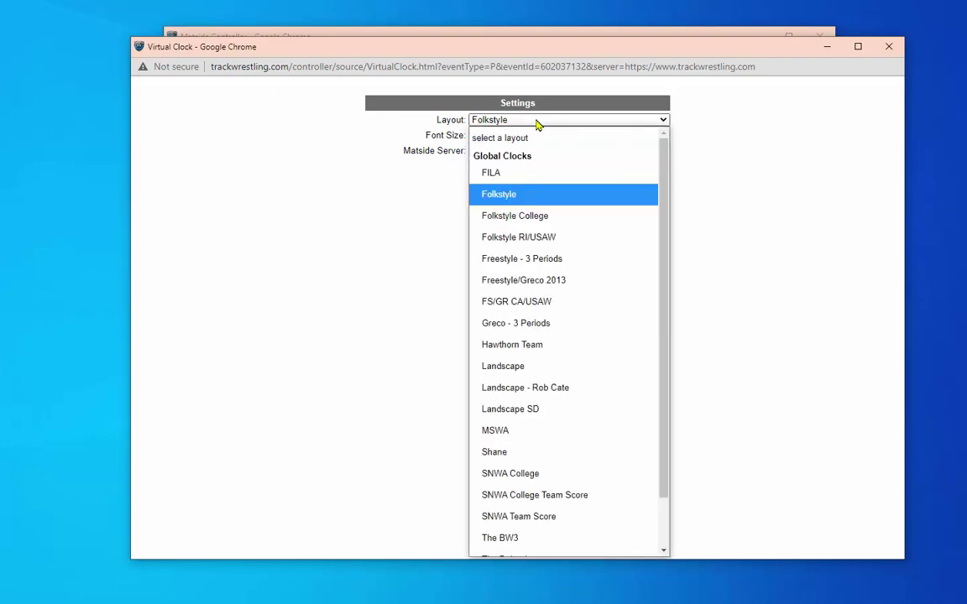
left_click(538, 366)
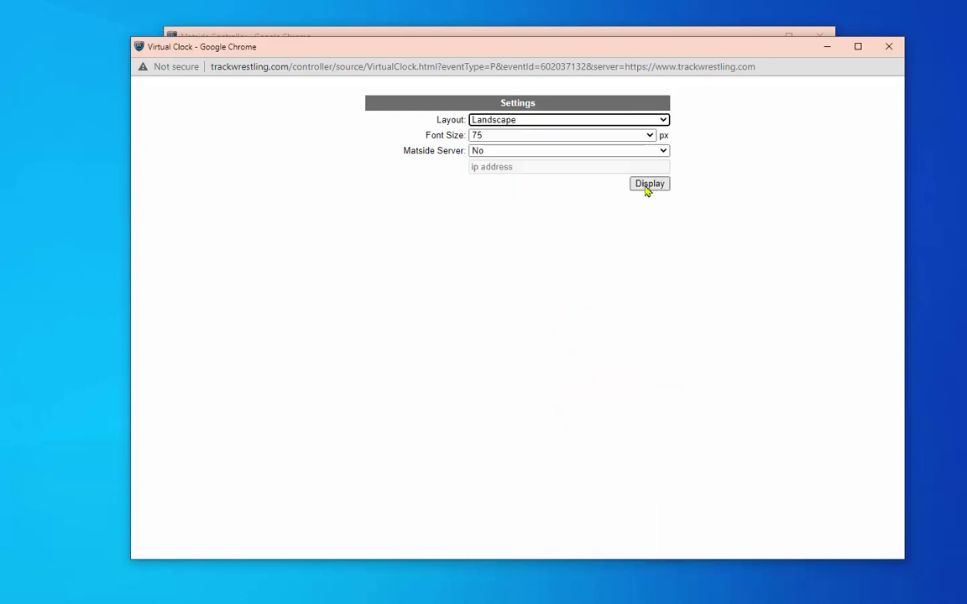
left_click(647, 190)
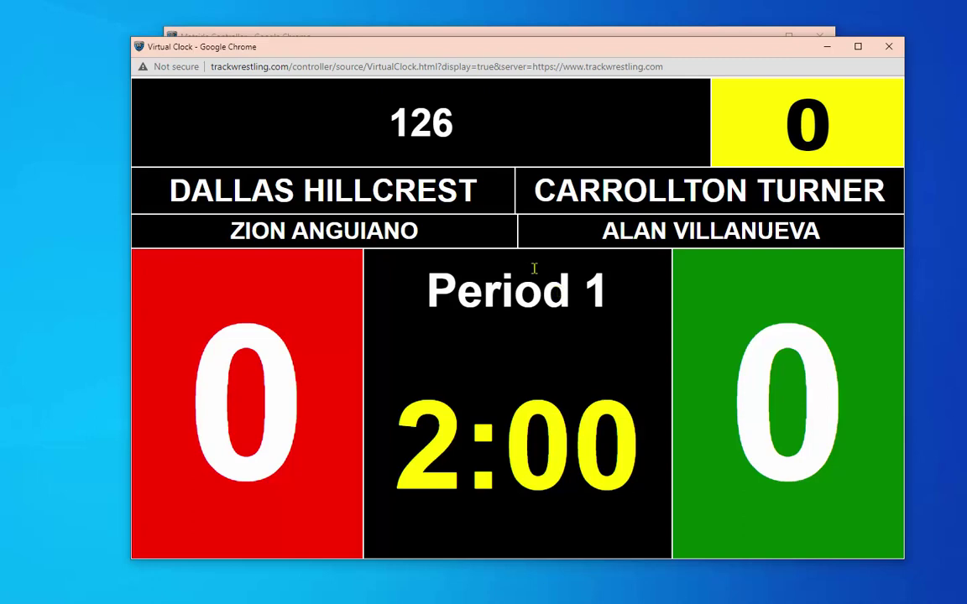
Dismiss the page options and switch the virtual clock window to full screen
right_click(516, 236)
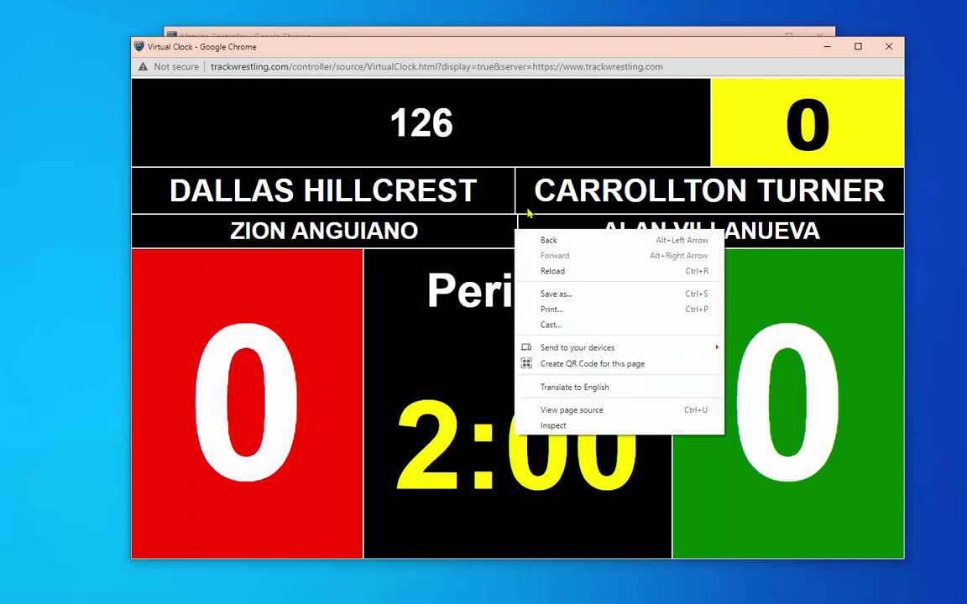
left_click(727, 74)
left_click(724, 67)
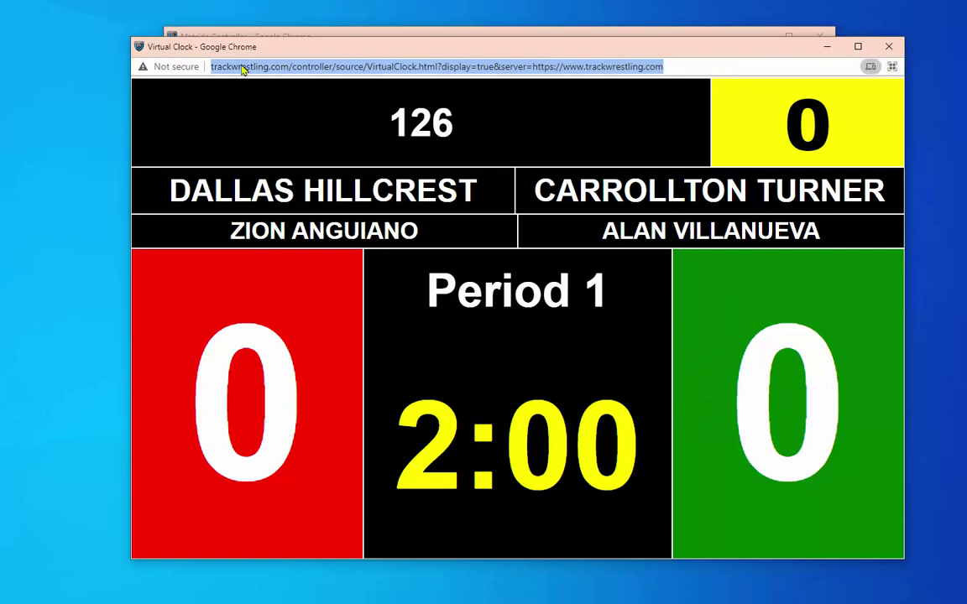
left_click(388, 152)
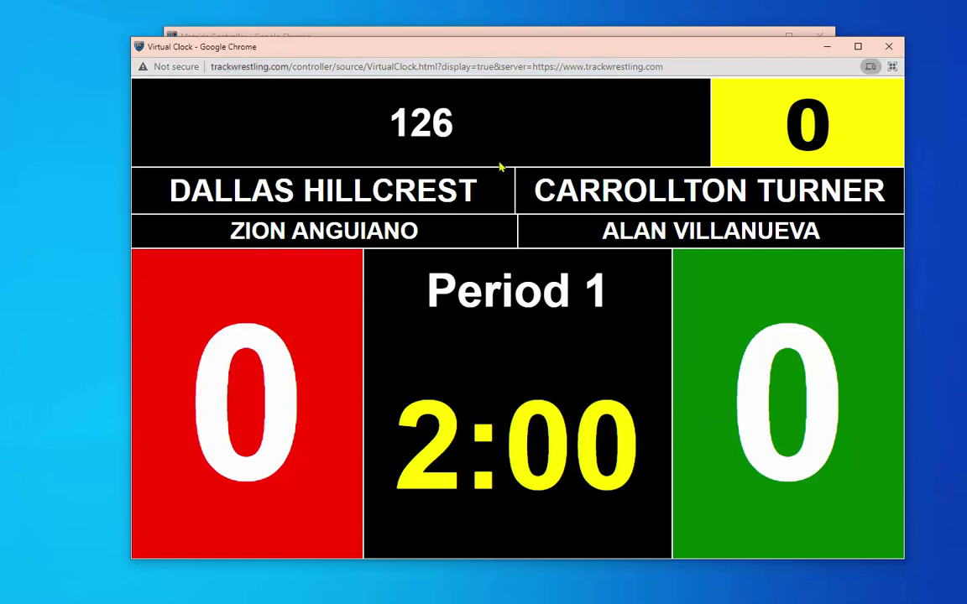
key("F11")
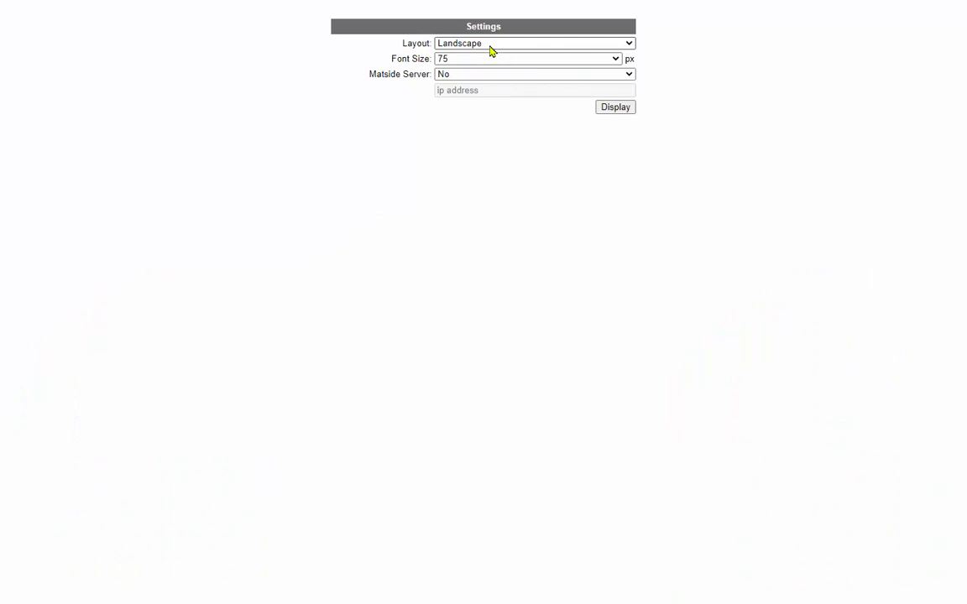
Display the virtual clock with The BW3 layout and an 80 px font size, and close its window after leaving full screen
left_click(492, 46)
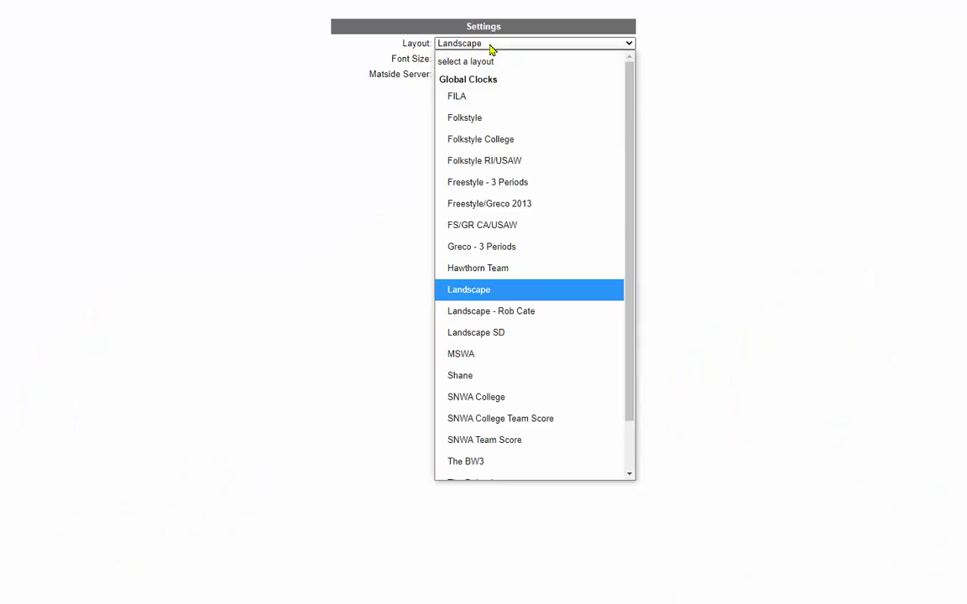
left_click(502, 467)
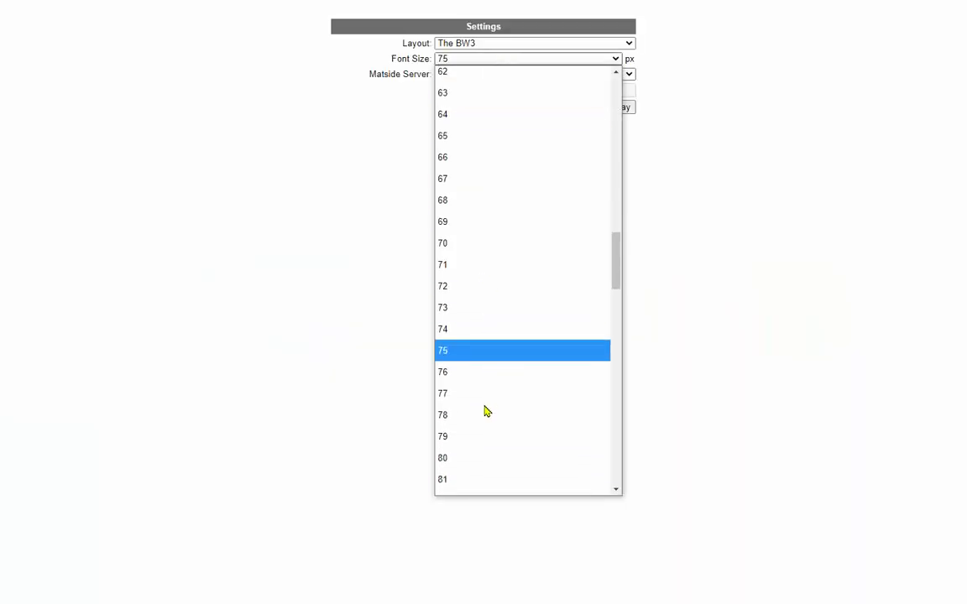
left_click(484, 459)
left_click(620, 110)
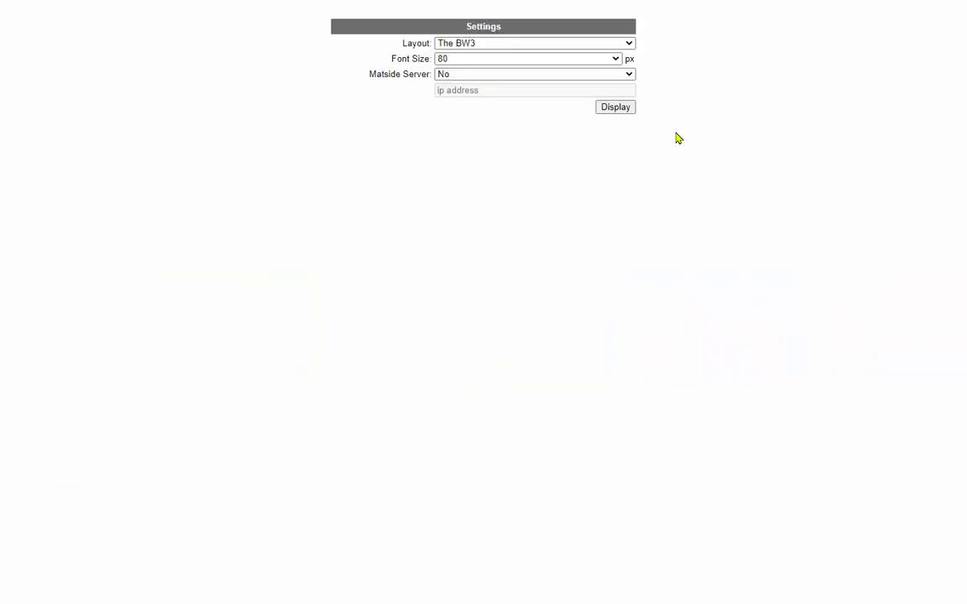
key("F11")
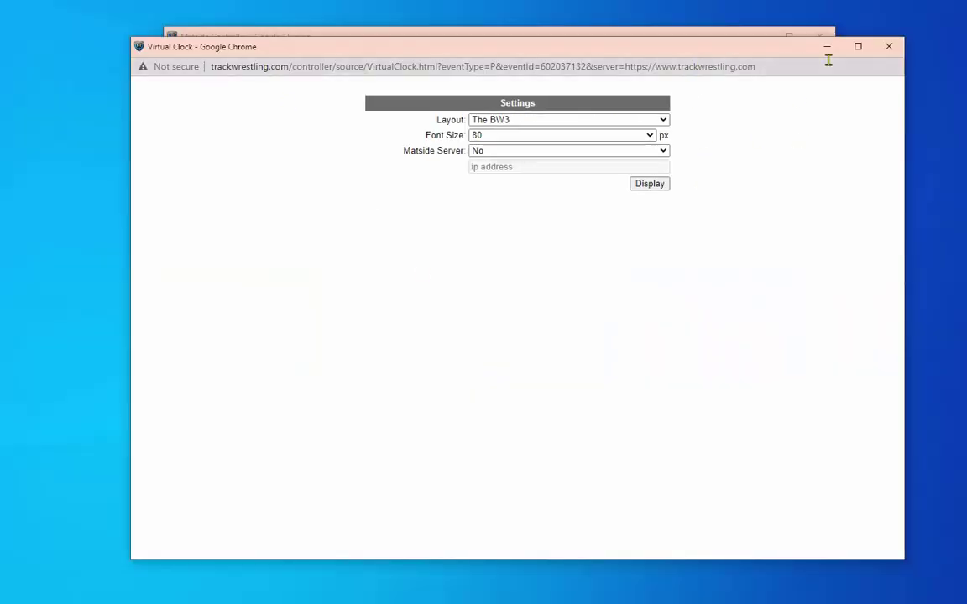
left_click(889, 46)
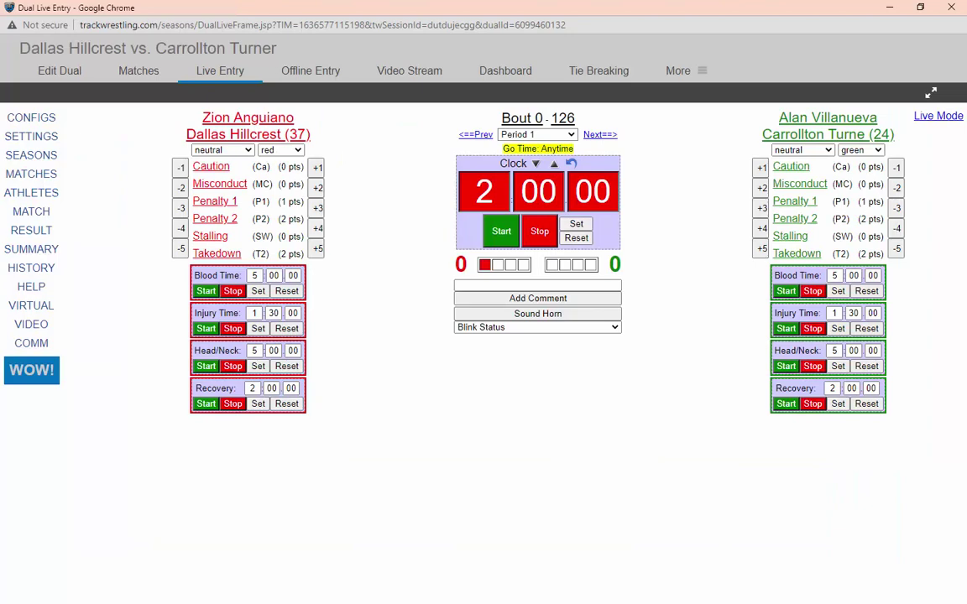
Load the 132 weight match from the dual's event matches into live entry, accepting the completed-match cautions
left_click(36, 175)
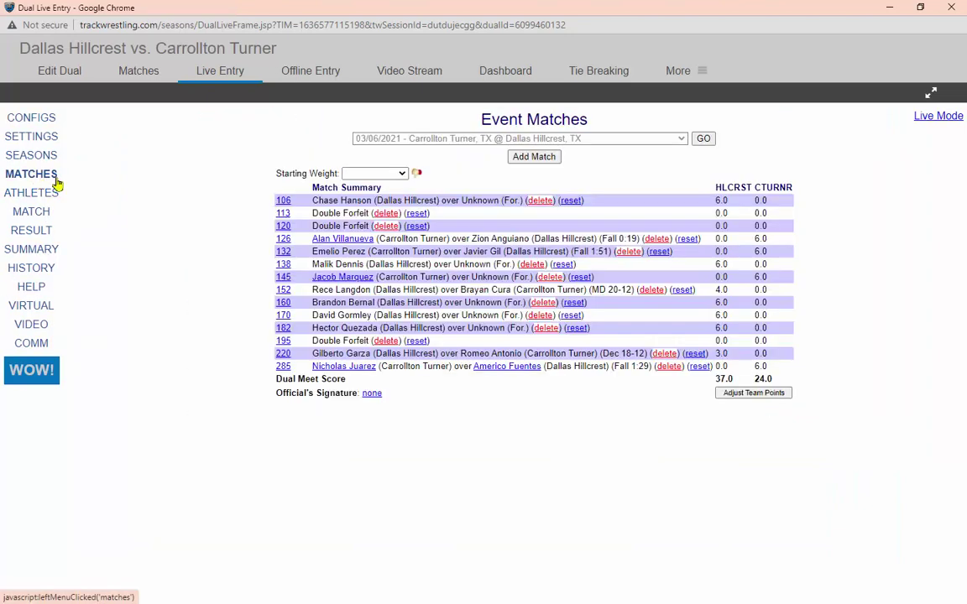
left_click(284, 254)
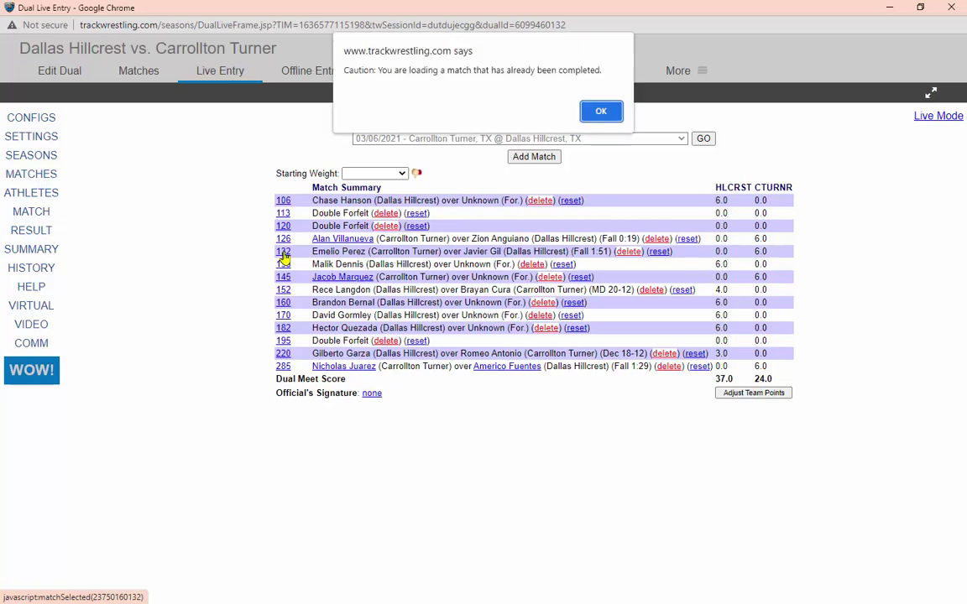
left_click(602, 109)
left_click(546, 240)
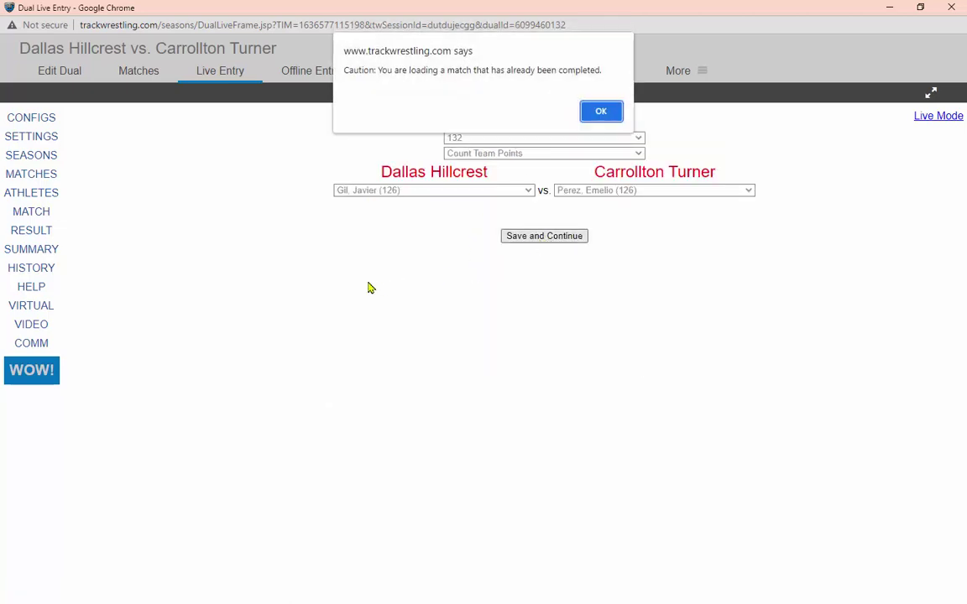
left_click(602, 113)
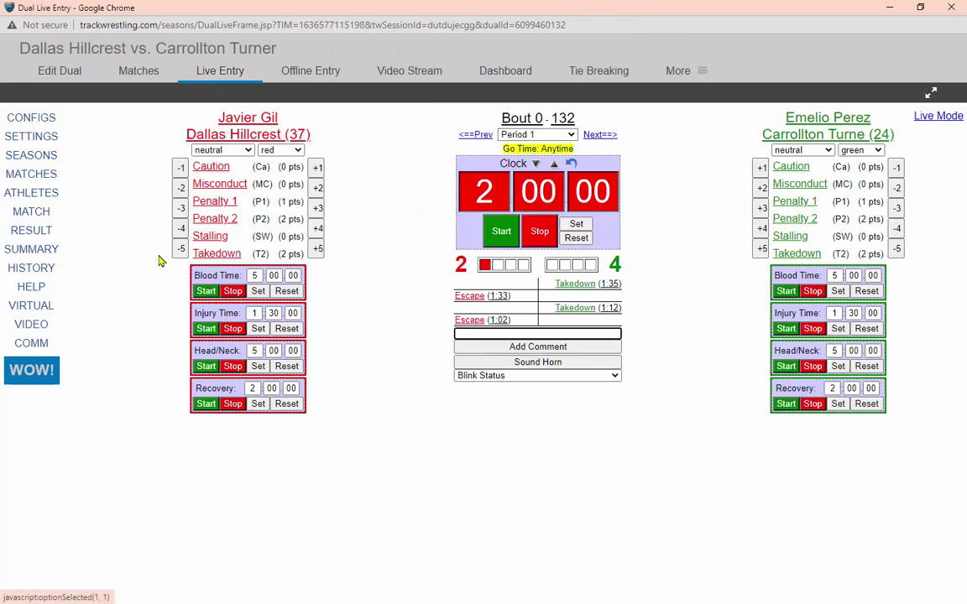
Open the virtual clock for the dual in a maximized window and display it with the Shane layout
left_click(38, 313)
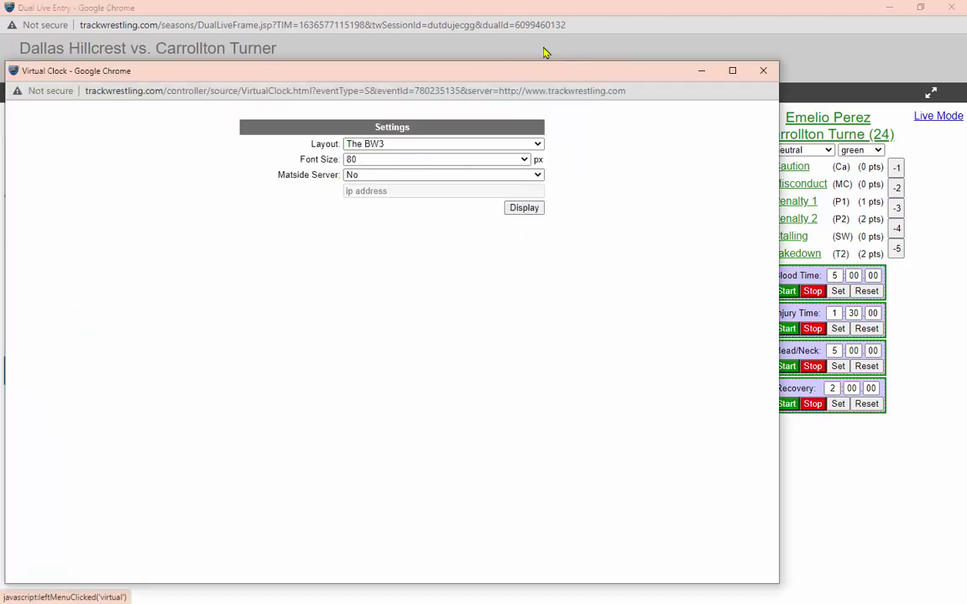
double_click(537, 64)
left_click(629, 78)
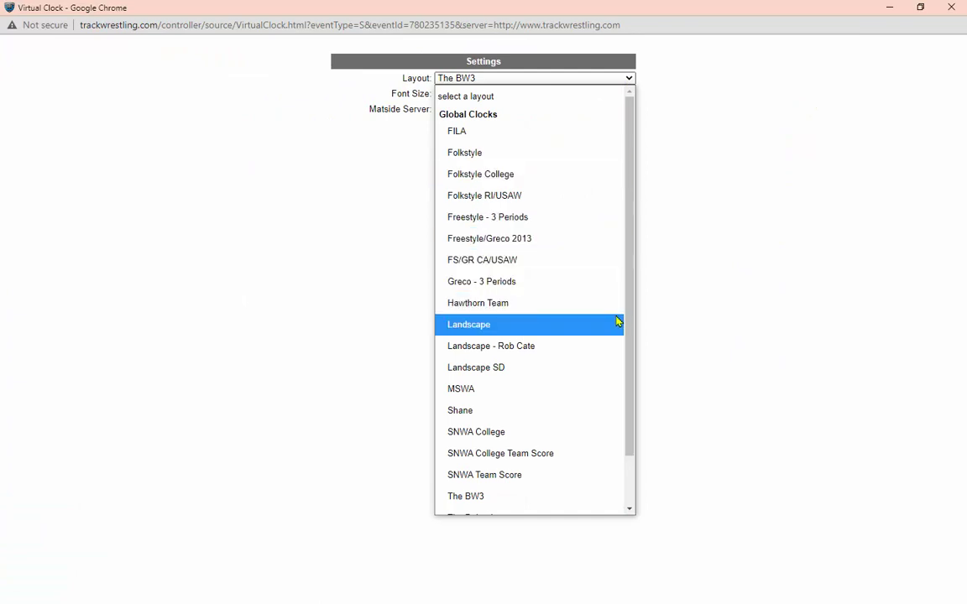
left_click(473, 412)
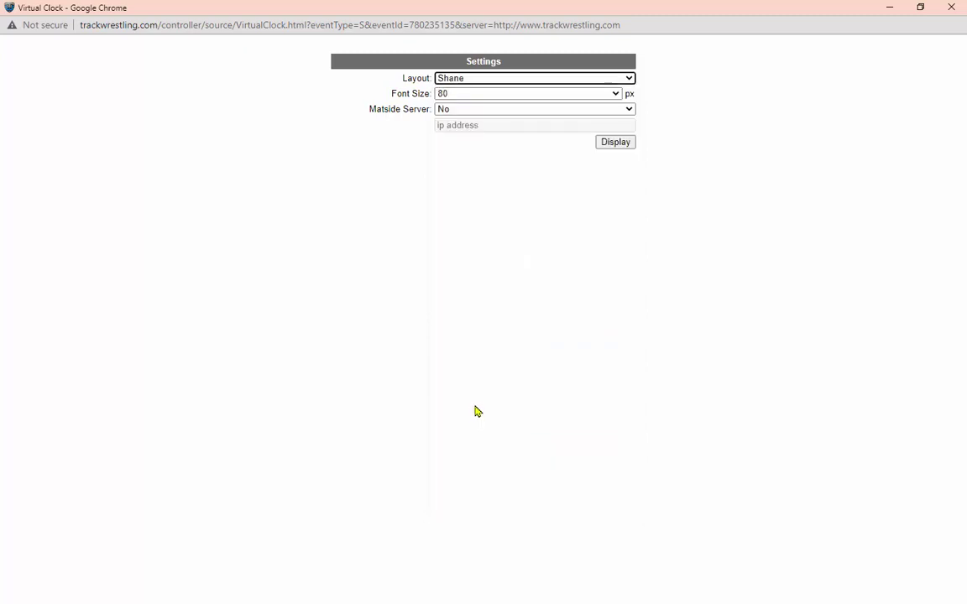
left_click(615, 143)
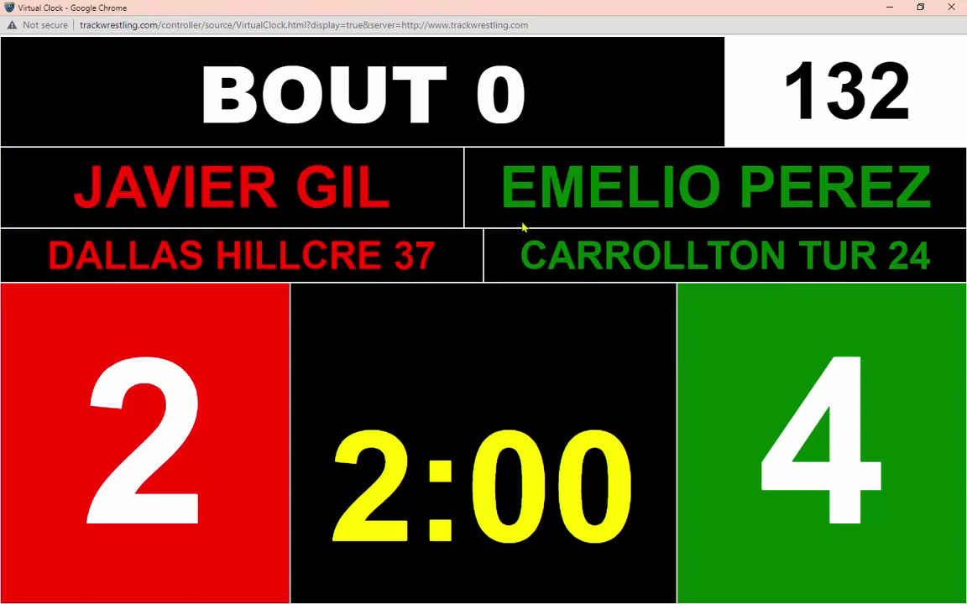
Highlight the team scores beside the two team names on the Shane scoreboard, and clear the selection
left_click_drag(433, 246, 391, 252)
left_click_drag(930, 256, 891, 259)
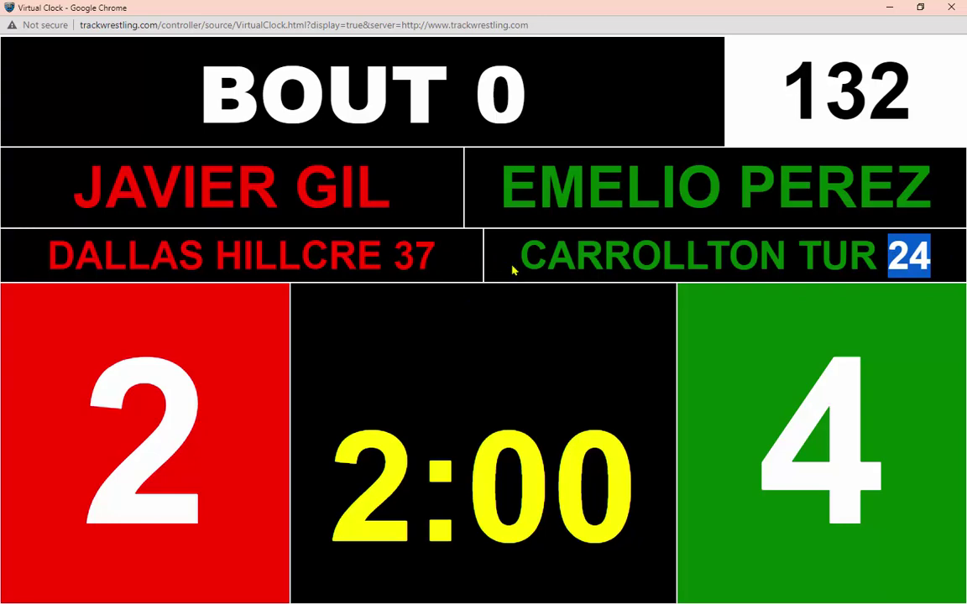
left_click(442, 262)
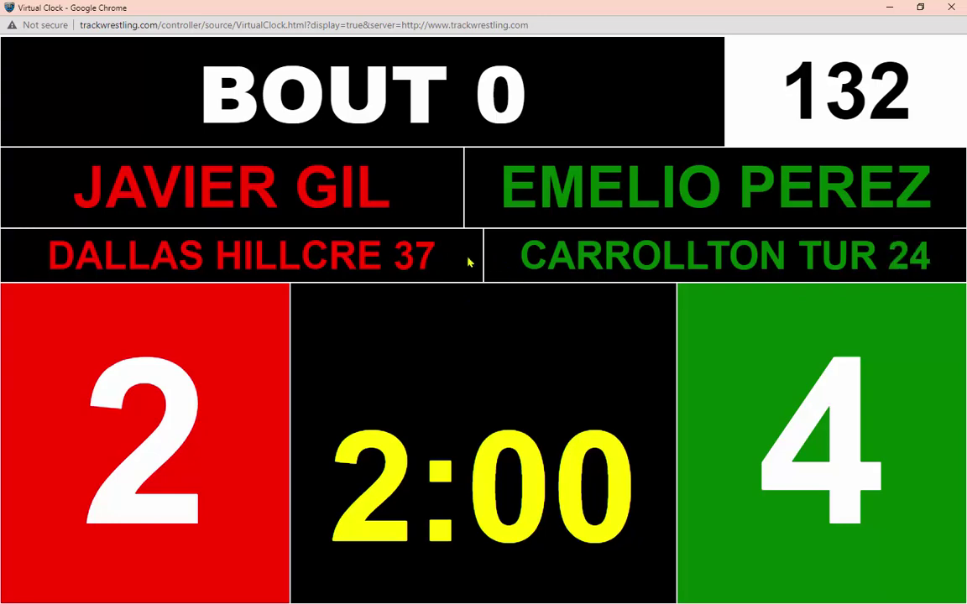
Return to the virtual clock settings and display the clock with the SNWA Team Score layout
key("alt+Left")
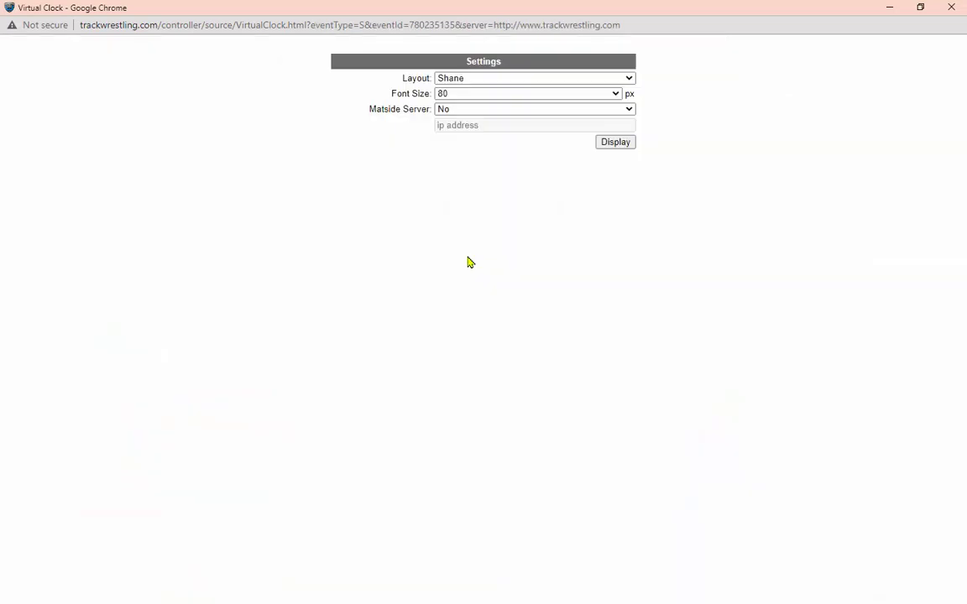
left_click(511, 81)
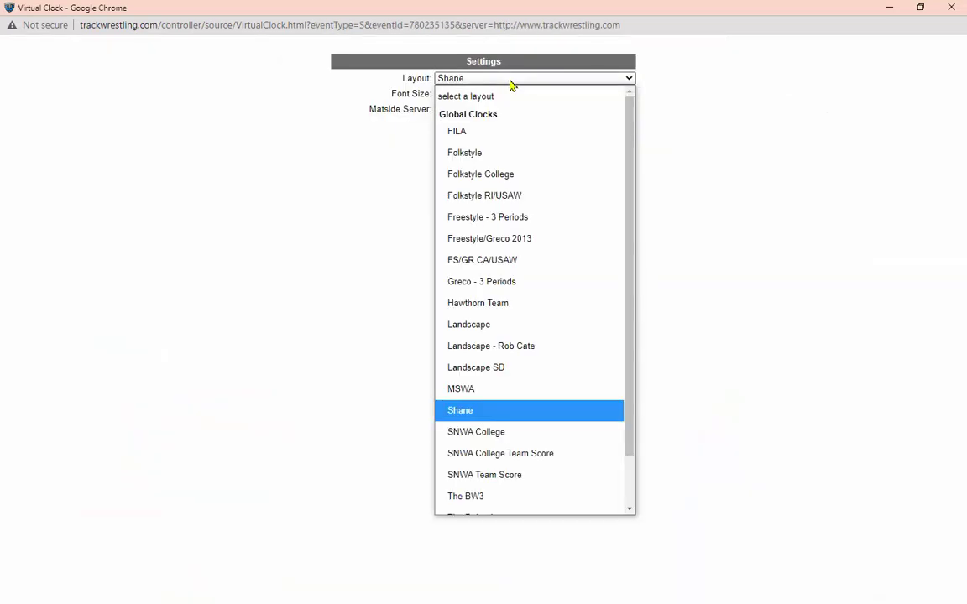
left_click(570, 480)
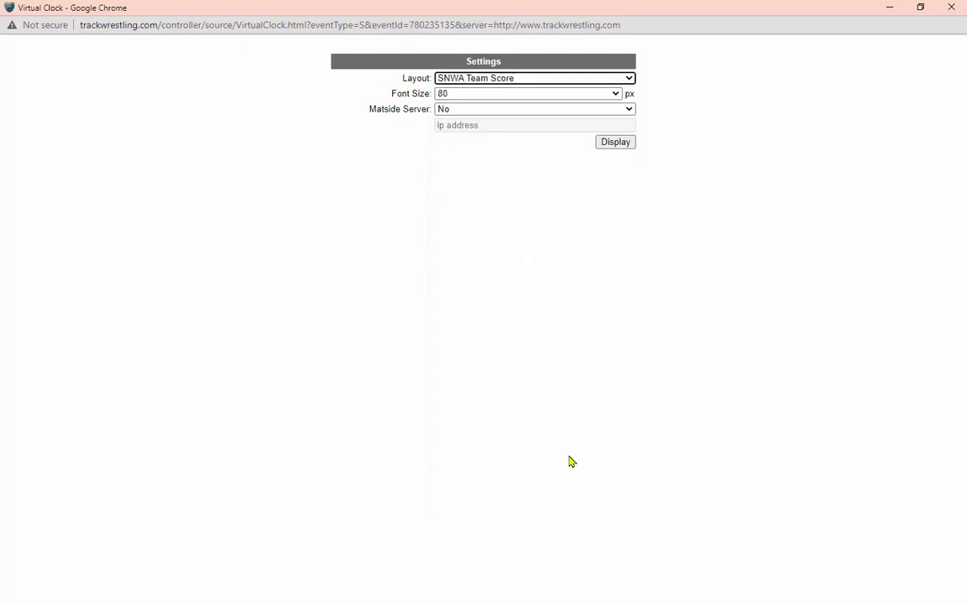
left_click(614, 142)
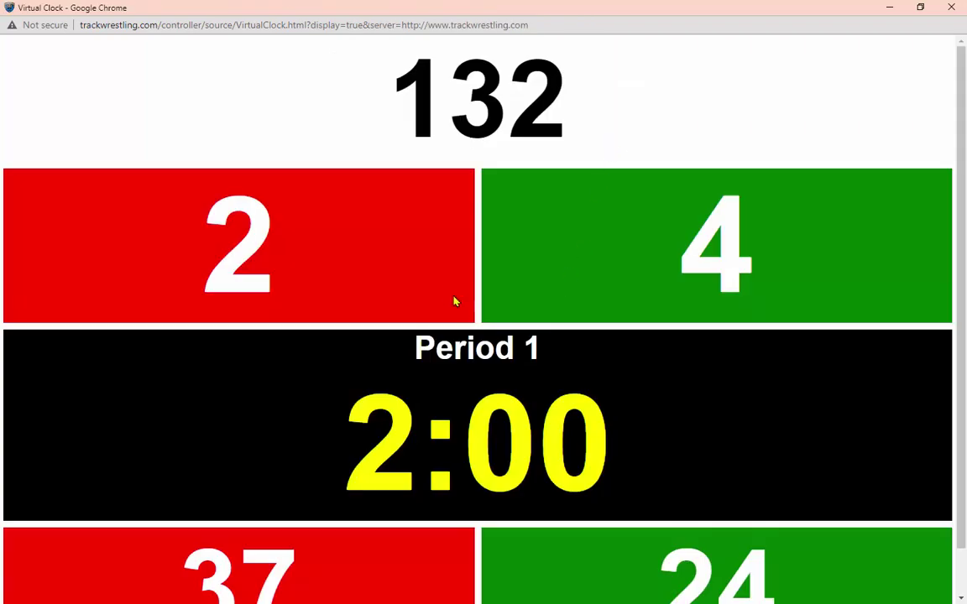
Switch the virtual clock window to full screen and set the SNWA Team Score layout's font size to 77 px
key("F11")
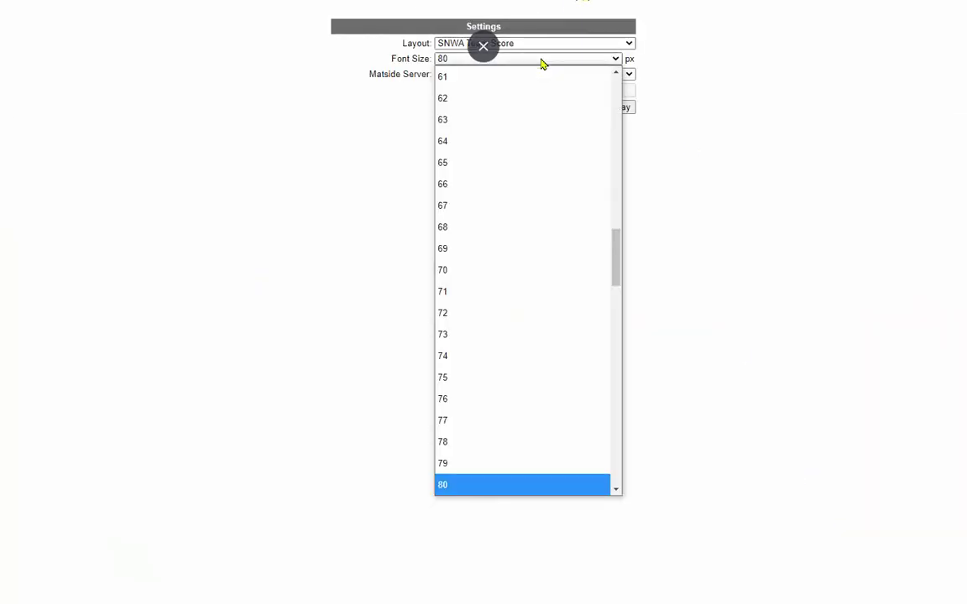
left_click(451, 420)
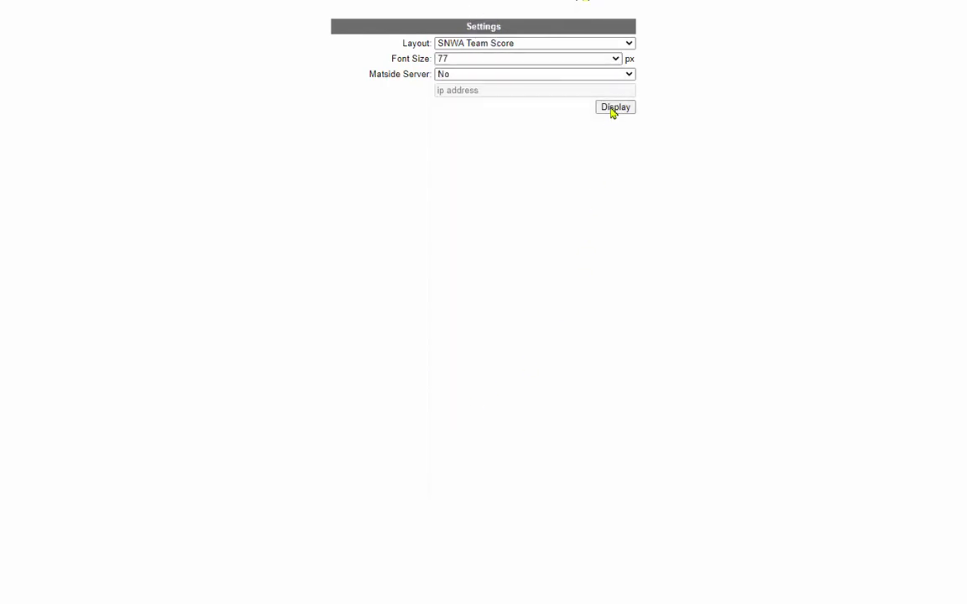